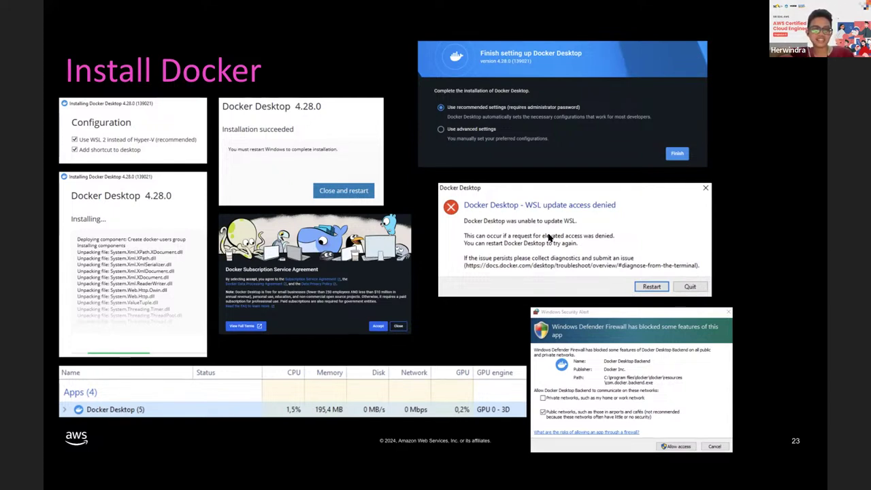
Leave the Install Docker slide and bring the Chrome window with the Google Classroom page to the front.
{"action": "mouse_move", "coordinate": [366, 485]}
{"action": "mouse_move", "coordinate": [435, 476]}
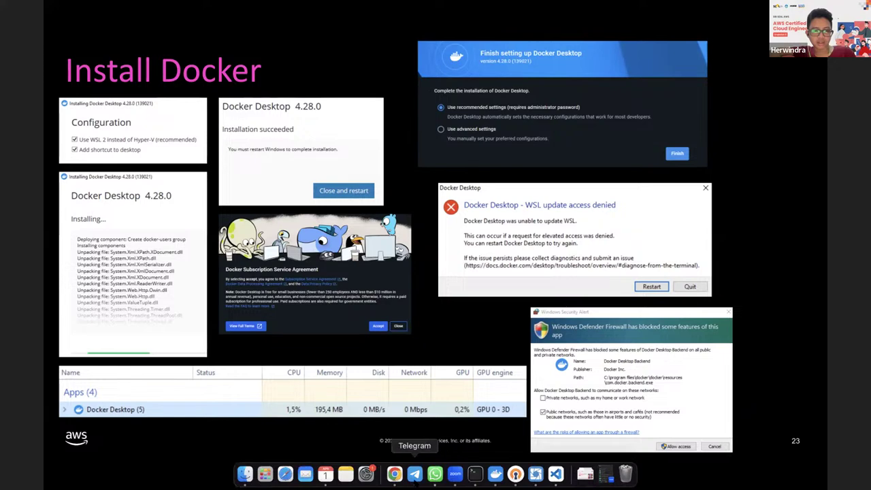
{"action": "left_click", "coordinate": [415, 475]}
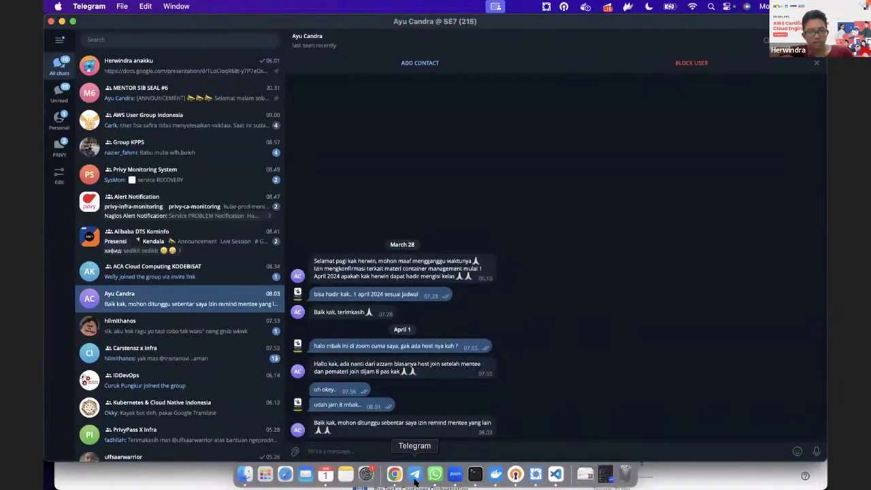
{"action": "left_click", "coordinate": [394, 475]}
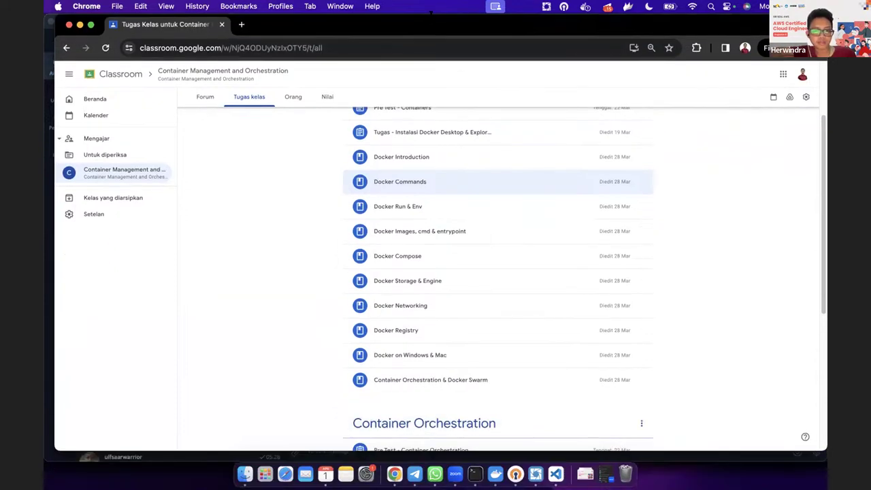
{"action": "left_click", "coordinate": [455, 475]}
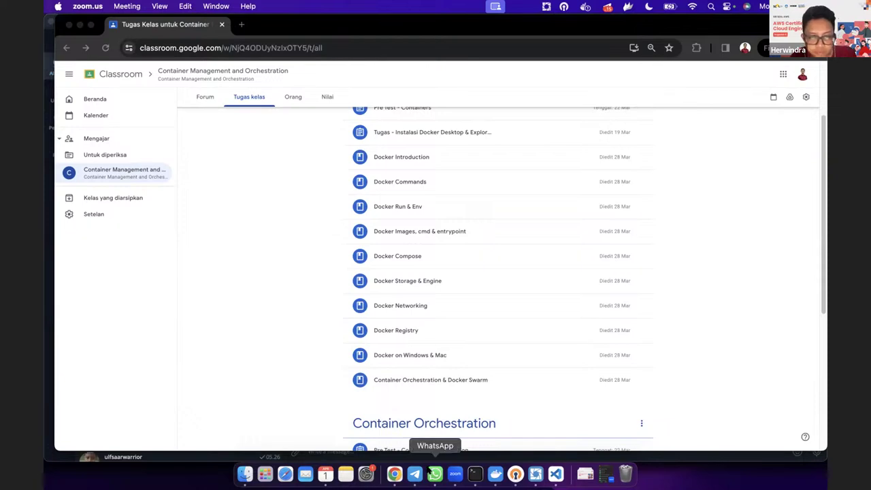
{"action": "left_click", "coordinate": [394, 474]}
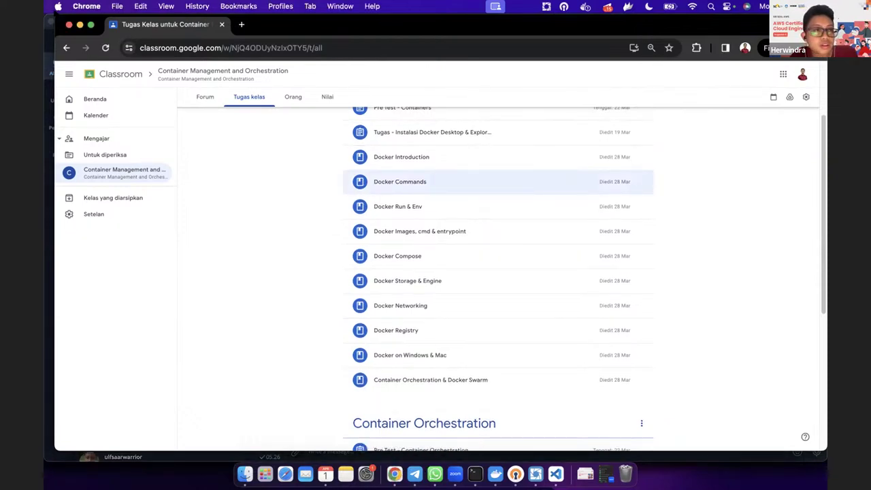
Shift the Chrome window aside and minimize the Telegram, WhatsApp and other windows behind it.
{"action": "left_click_drag", "start_coordinate": [477, 24], "coordinate": [502, 40]}
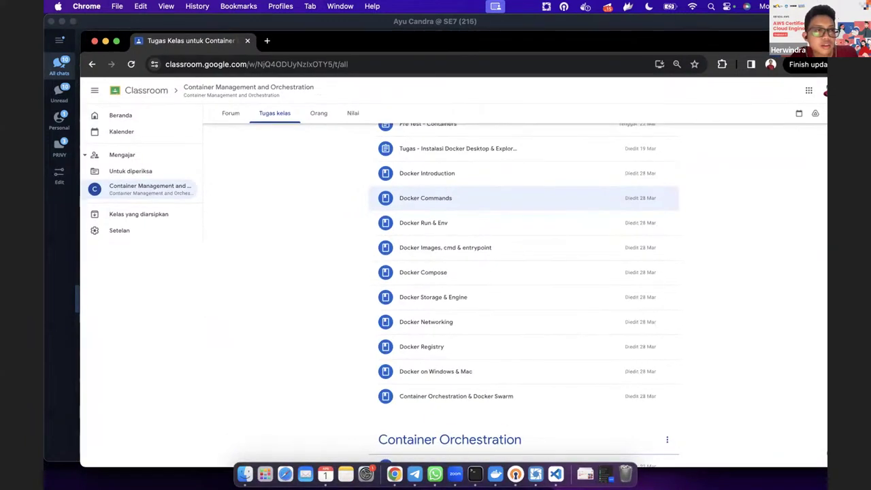
{"action": "left_click", "coordinate": [64, 23]}
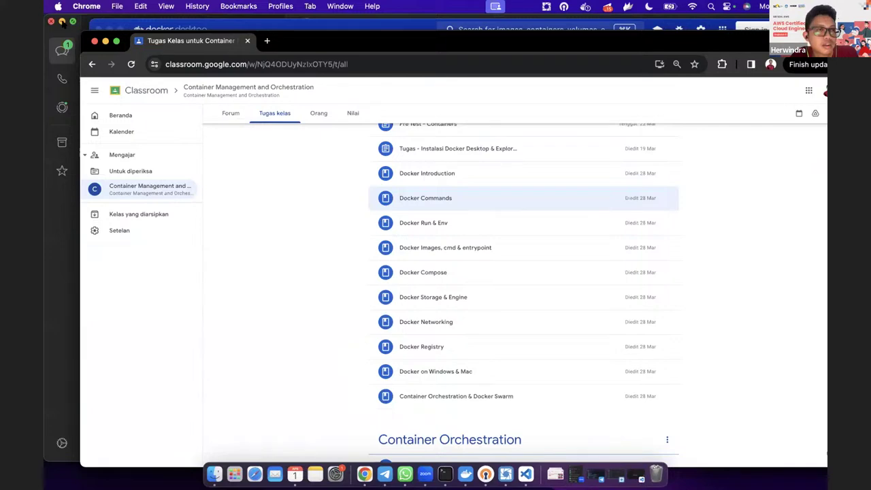
{"action": "left_click", "coordinate": [63, 23]}
{"action": "left_click", "coordinate": [65, 23]}
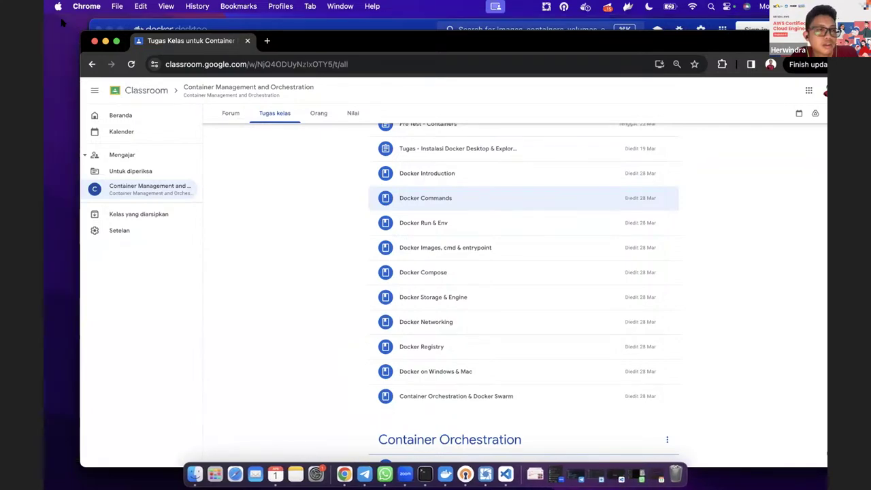
Move the browser out of the way, switch to Docker Desktop and make its window full screen.
{"action": "left_click_drag", "start_coordinate": [571, 41], "coordinate": [562, 118]}
{"action": "left_click", "coordinate": [595, 86]}
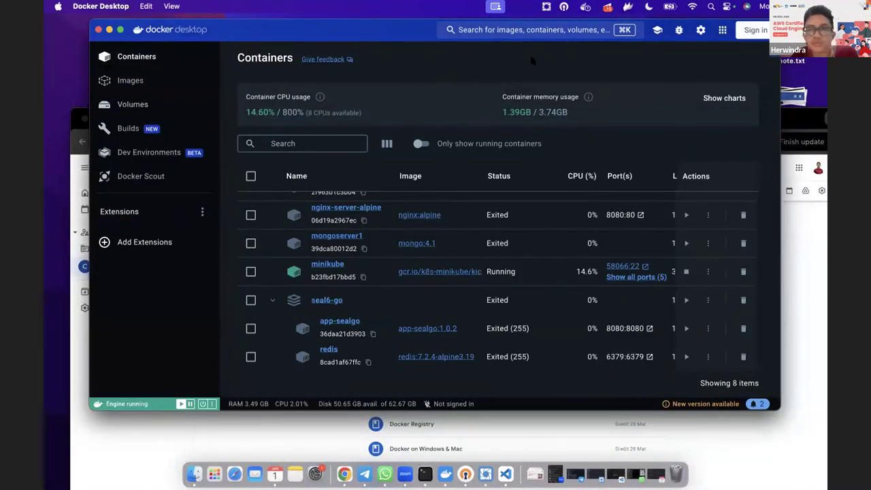
{"action": "left_click", "coordinate": [405, 474]}
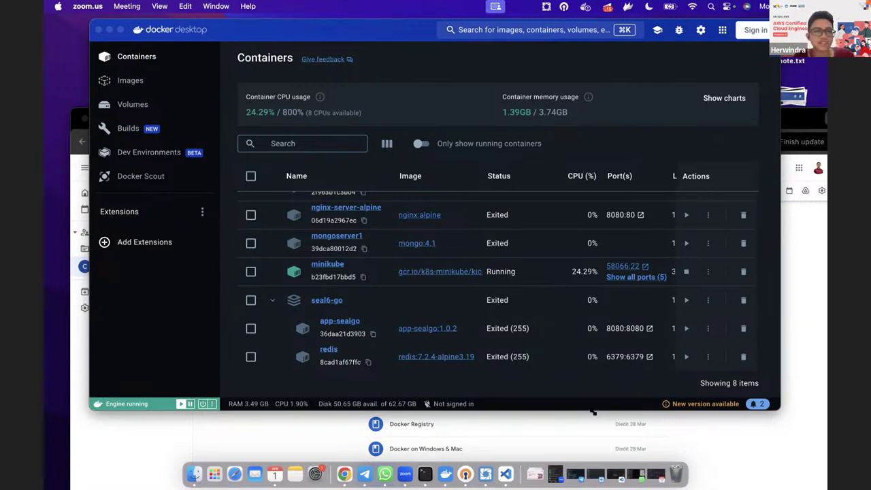
{"action": "left_click", "coordinate": [120, 322]}
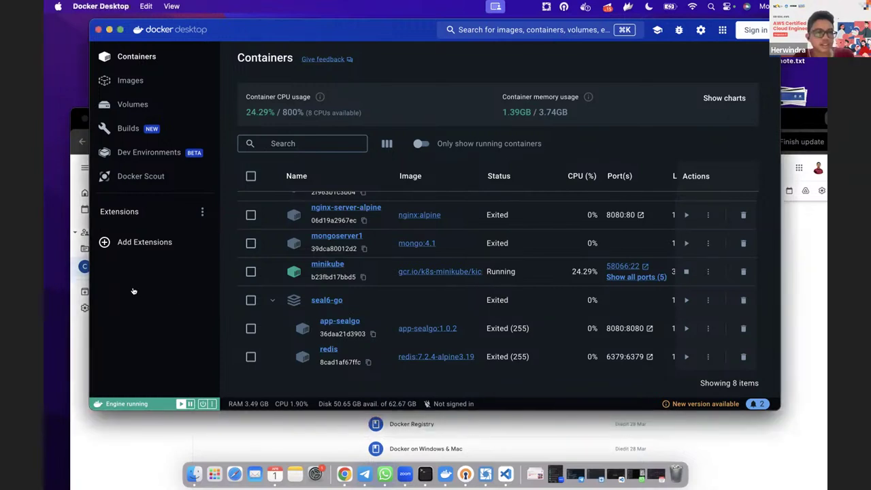
{"action": "left_click_drag", "start_coordinate": [160, 21], "coordinate": [145, 42]}
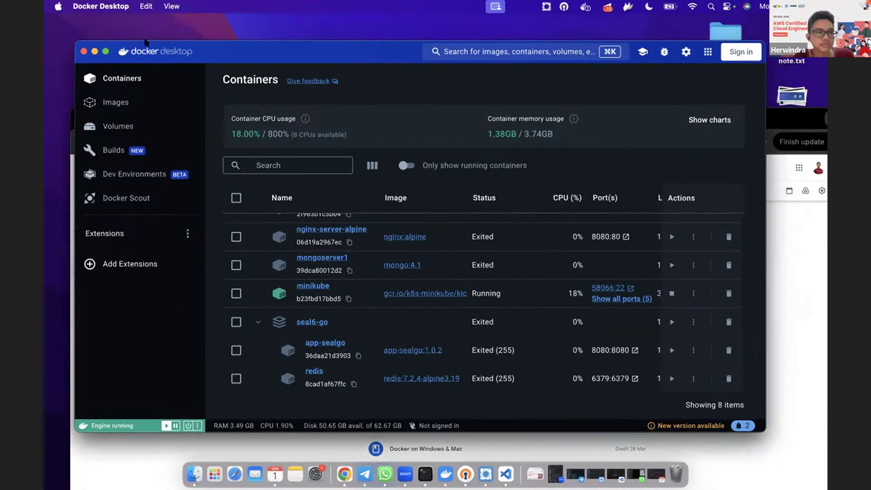
{"action": "left_click", "coordinate": [106, 51]}
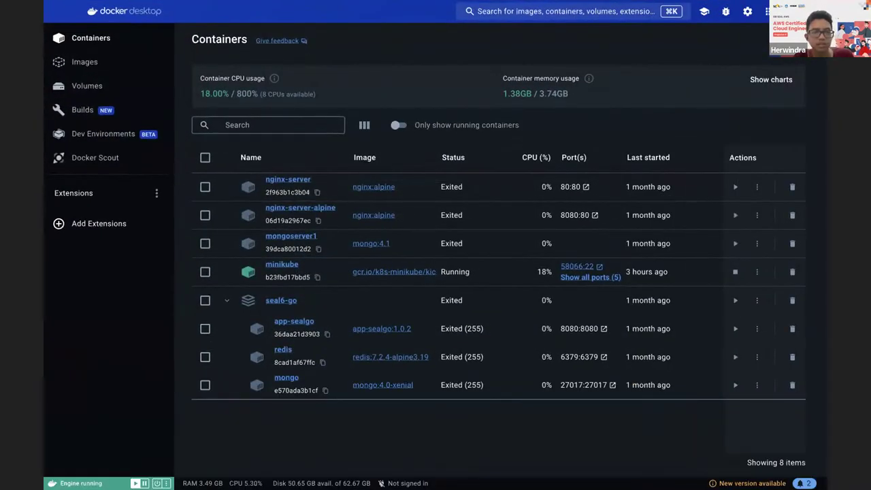
Open the Images section and look through the whole list of local images.
{"action": "mouse_move", "coordinate": [265, 2]}
{"action": "mouse_move", "coordinate": [73, 21]}
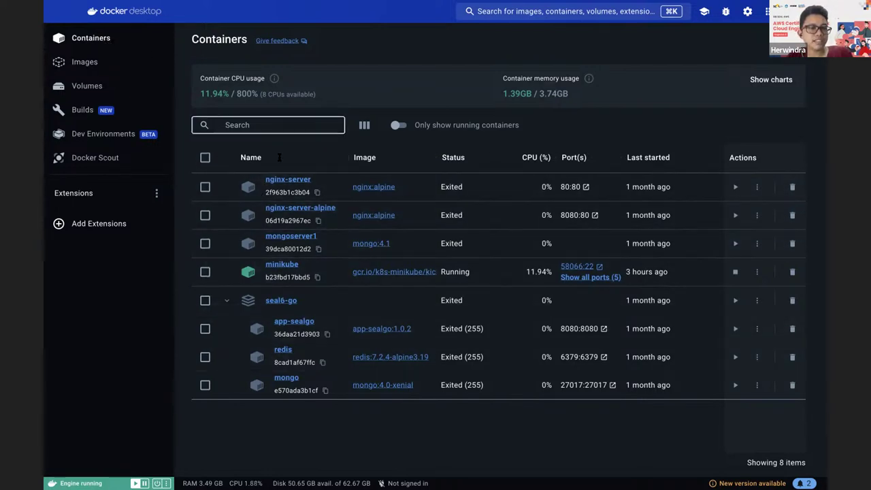
{"action": "left_click", "coordinate": [72, 64]}
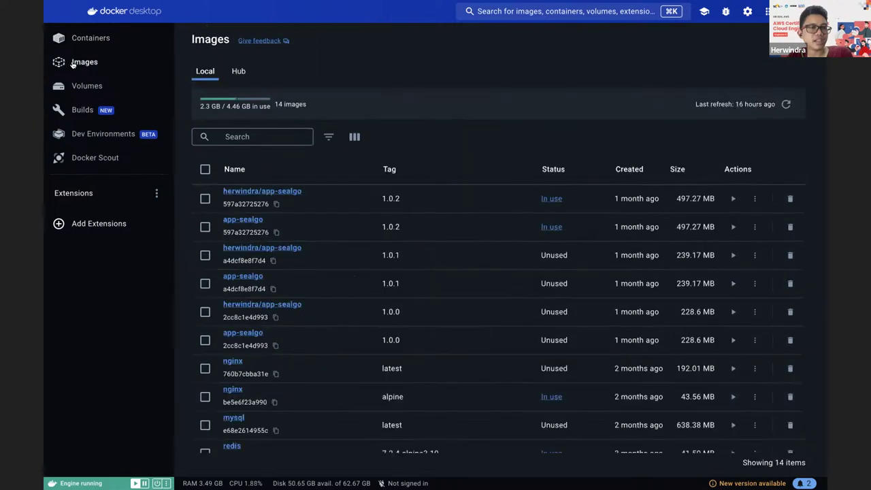
{"action": "scroll", "coordinate": [348, 341], "scroll_direction": "down", "scroll_amount": 4}
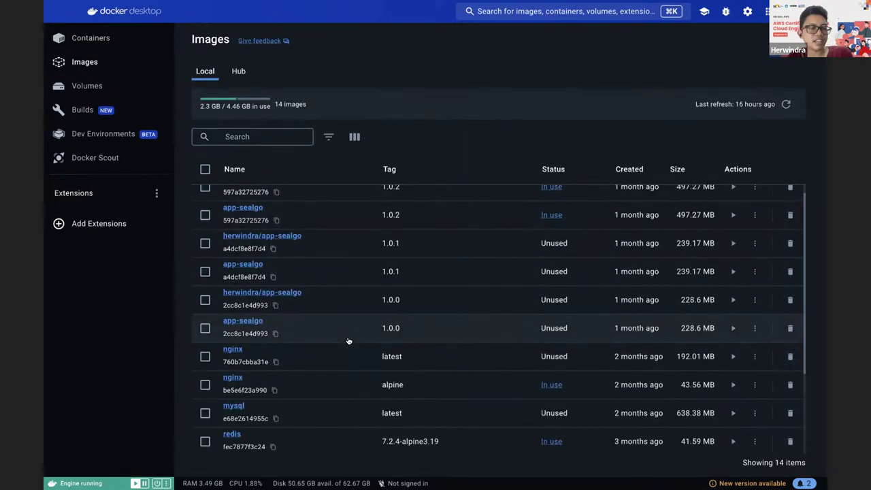
{"action": "scroll", "coordinate": [347, 340], "scroll_direction": "down", "scroll_amount": 1}
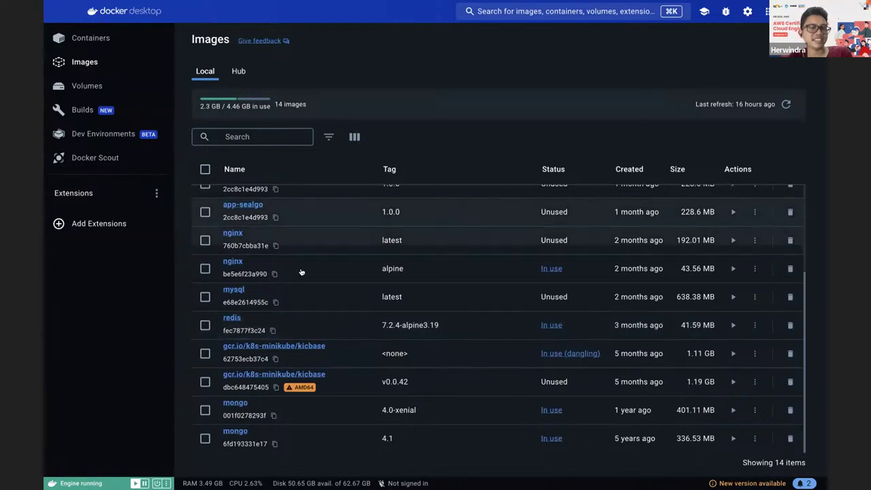
{"action": "scroll", "coordinate": [296, 324], "scroll_direction": "up", "scroll_amount": 4}
{"action": "scroll", "coordinate": [296, 324], "scroll_direction": "down", "scroll_amount": 5}
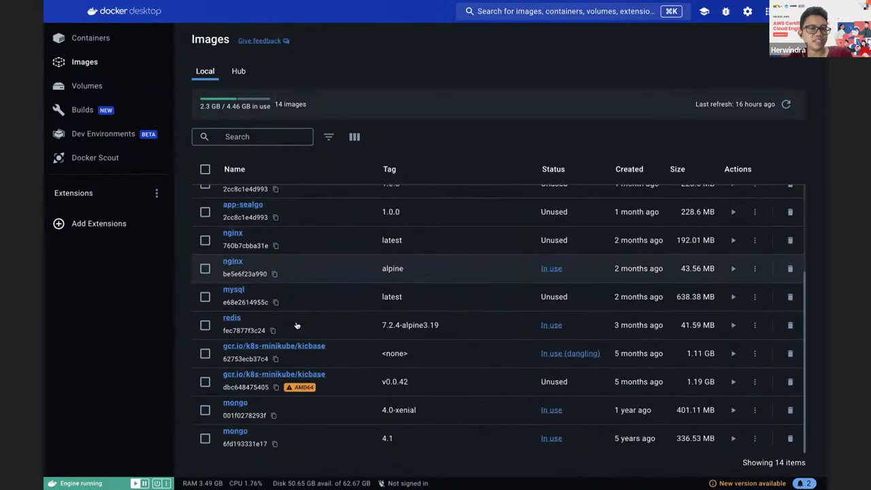
{"action": "scroll", "coordinate": [301, 316], "scroll_direction": "up", "scroll_amount": 5}
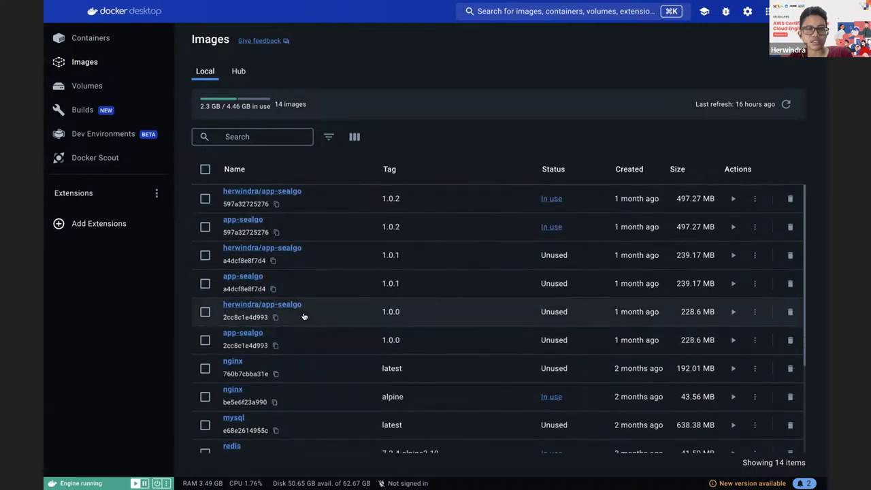
{"action": "scroll", "coordinate": [360, 324], "scroll_direction": "down", "scroll_amount": 4}
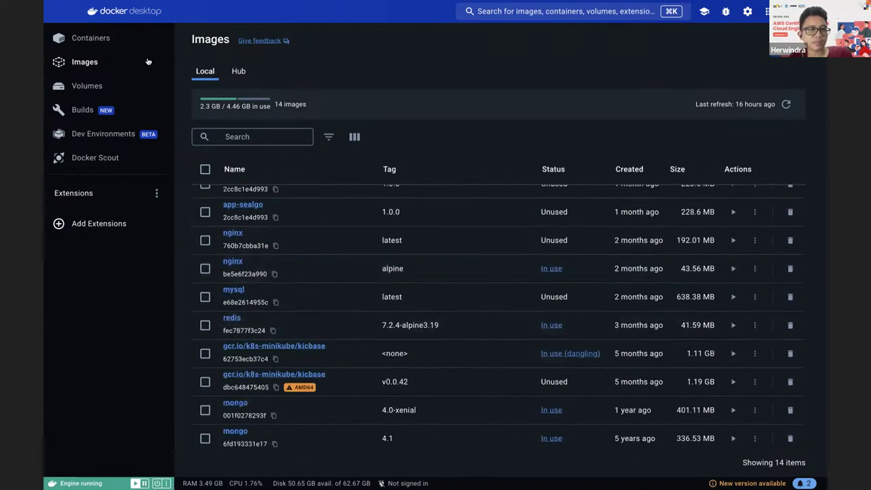
Look at the container list again, then view the details of the local app-sealgo image tagged 1.0.2 and return to the image list.
{"action": "left_click", "coordinate": [108, 40]}
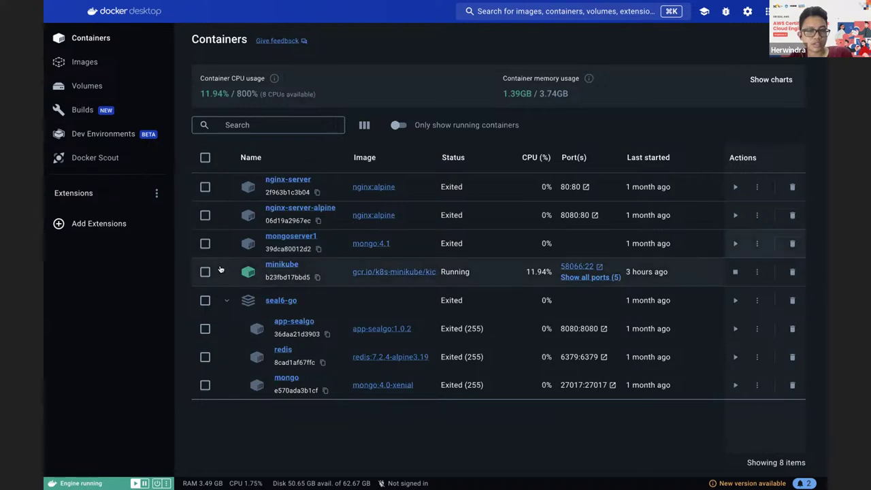
{"action": "left_click", "coordinate": [85, 62]}
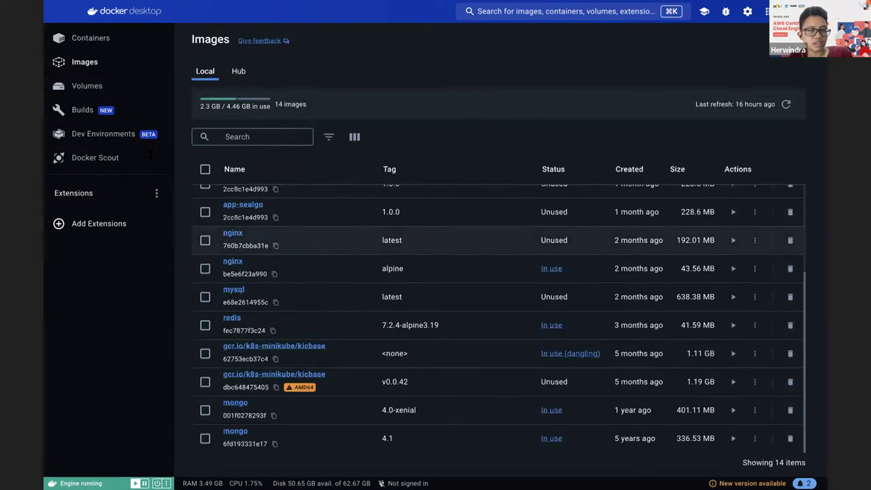
{"action": "scroll", "coordinate": [303, 288], "scroll_direction": "up", "scroll_amount": 5}
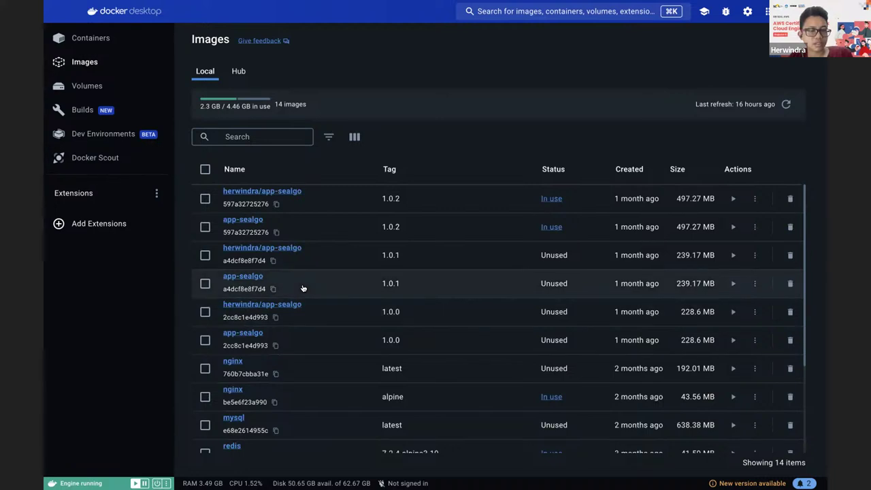
{"action": "left_click", "coordinate": [275, 222]}
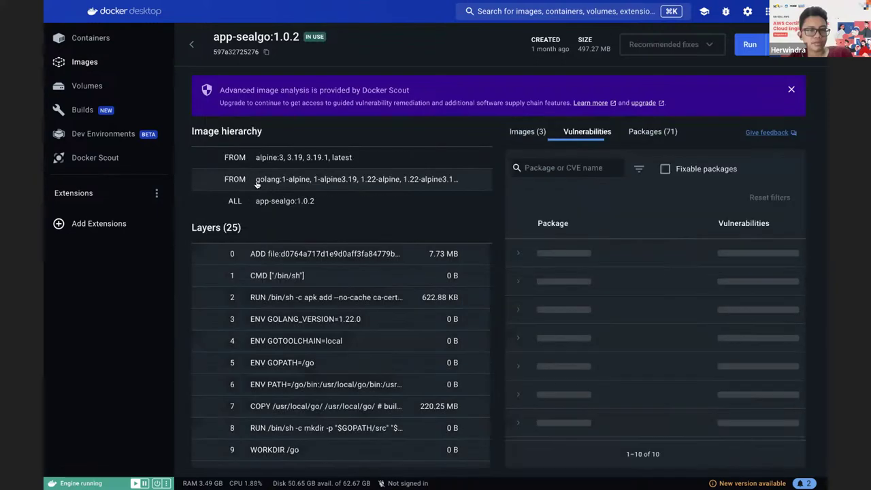
{"action": "left_click", "coordinate": [191, 44]}
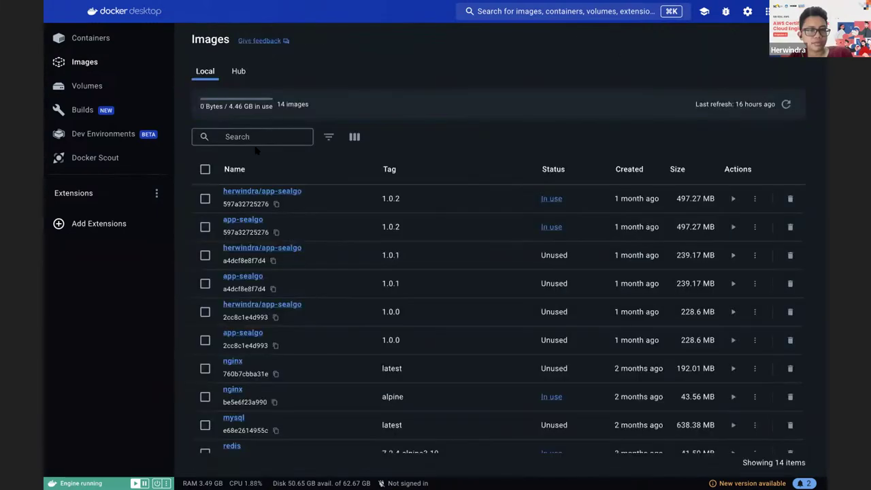
Examine the name, tag, ID and layers of the app-sealgo 1.0.0 image, then return to the image list.
{"action": "left_click", "coordinate": [331, 343]}
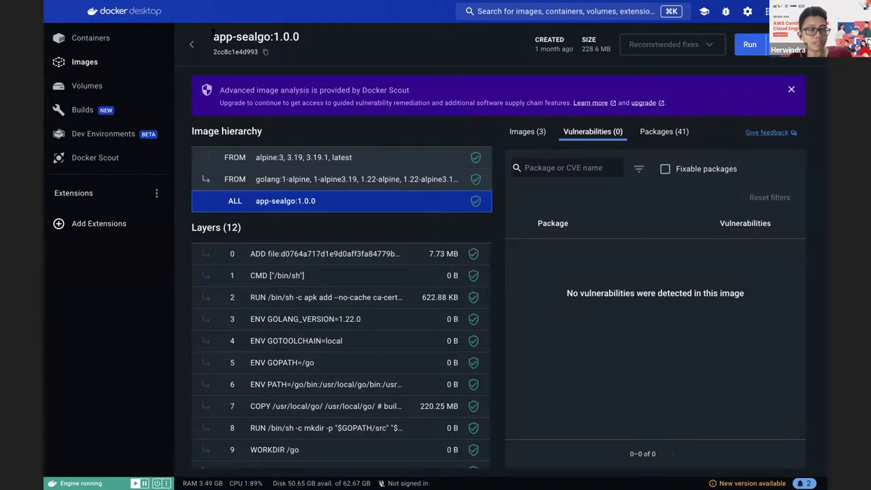
{"action": "left_click_drag", "start_coordinate": [212, 34], "coordinate": [311, 39]}
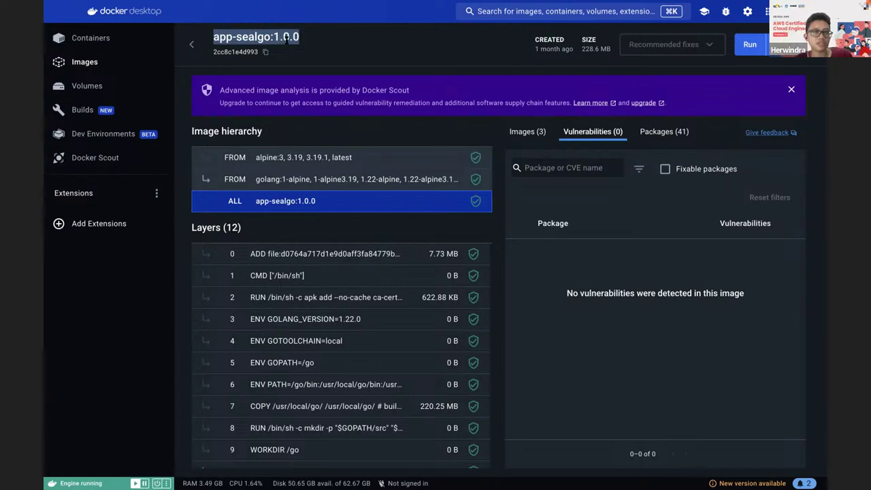
{"action": "left_click", "coordinate": [304, 43]}
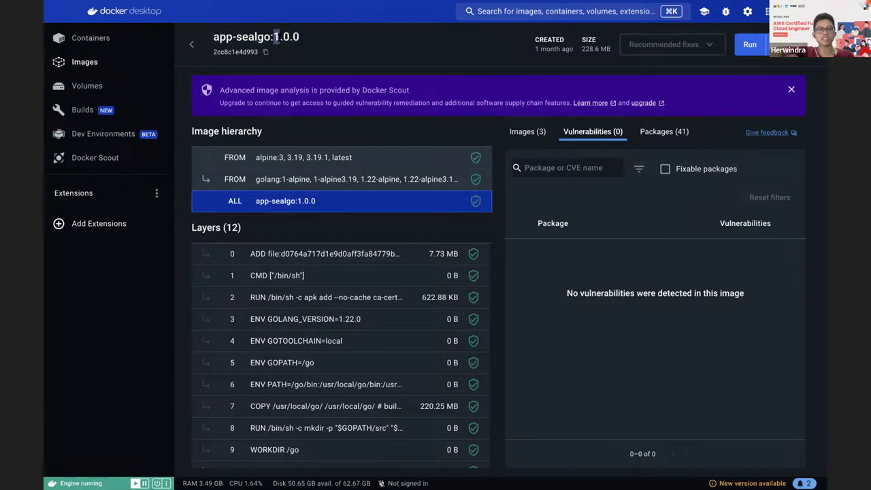
{"action": "left_click_drag", "start_coordinate": [275, 37], "coordinate": [341, 52]}
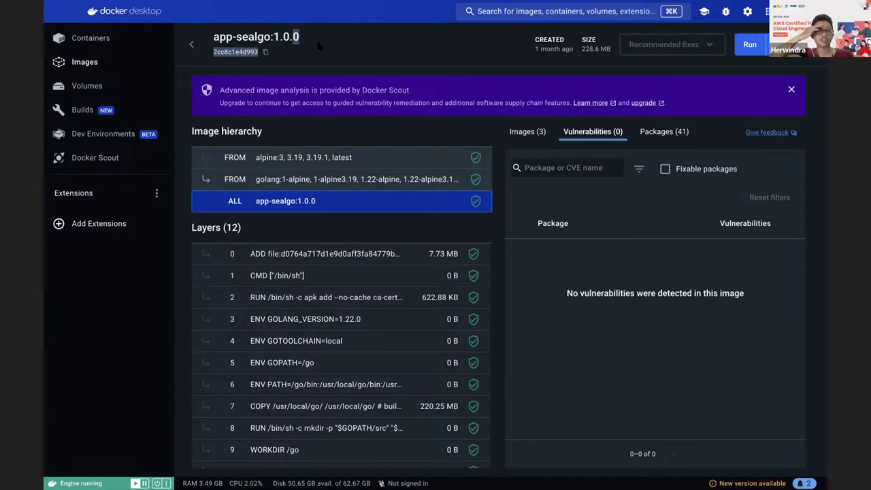
{"action": "scroll", "coordinate": [301, 265], "scroll_direction": "down", "scroll_amount": 1}
{"action": "scroll", "coordinate": [301, 265], "scroll_direction": "up", "scroll_amount": 1}
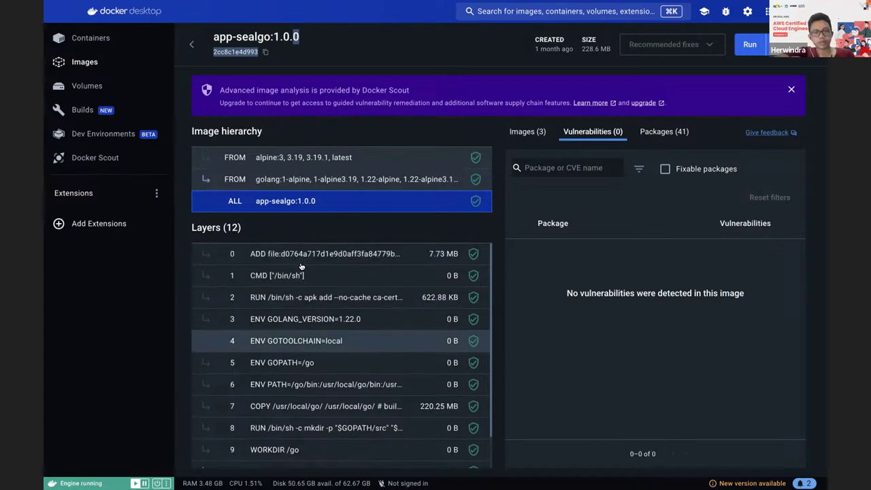
{"action": "left_click", "coordinate": [194, 44]}
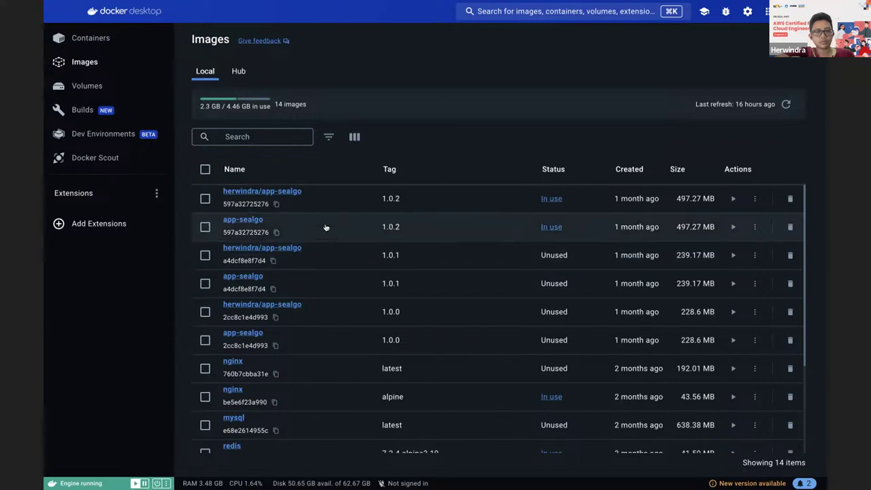
View the app-sealgo 1.0.2 image details, then look through the Volumes, Builds and Dev Environments sections.
{"action": "left_click", "coordinate": [554, 230]}
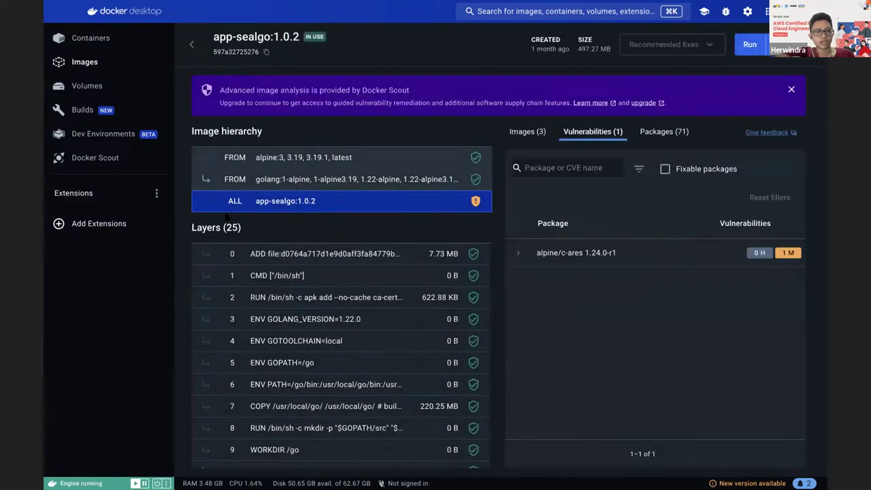
{"action": "left_click", "coordinate": [84, 85]}
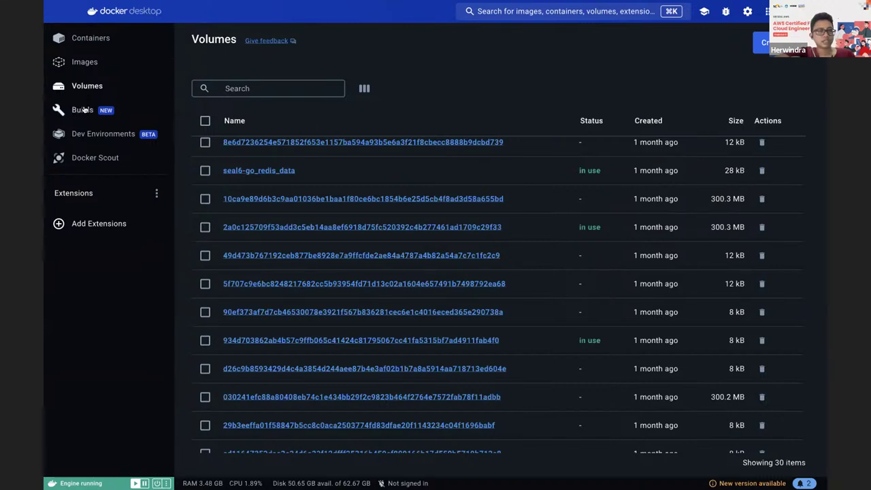
{"action": "left_click", "coordinate": [82, 109]}
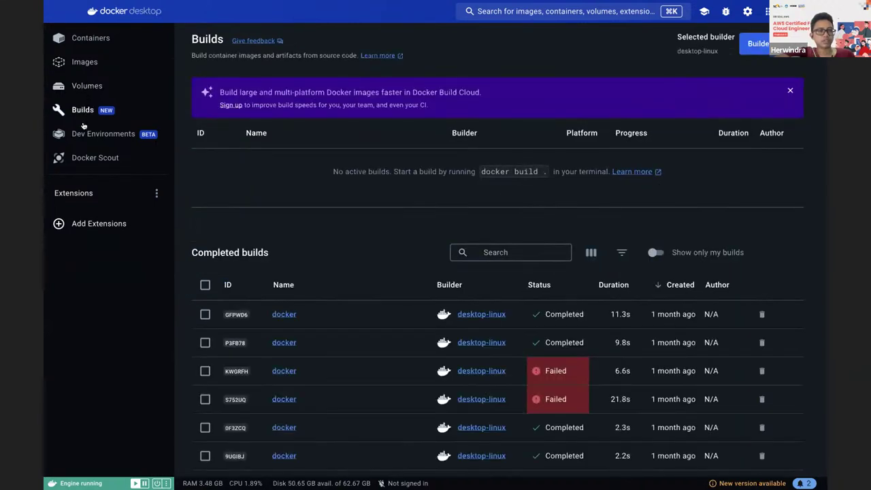
{"action": "left_click", "coordinate": [83, 133]}
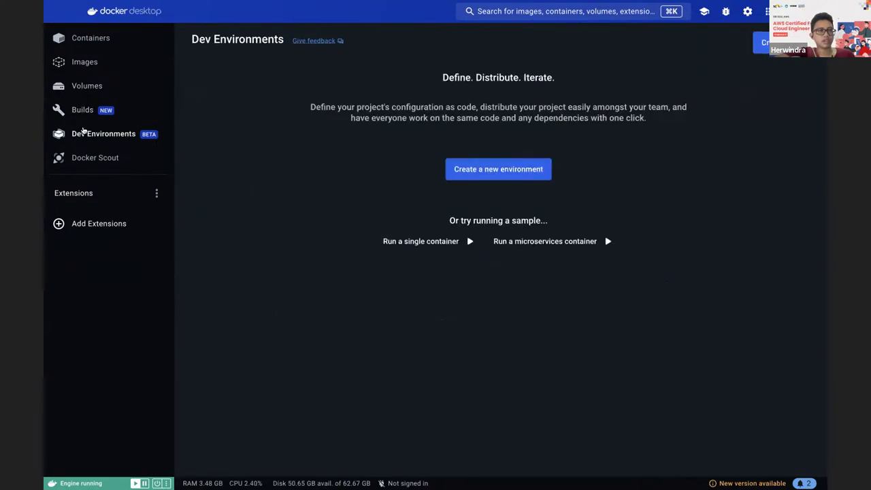
Return to the container list and take the Docker Desktop window out of full-screen mode.
{"action": "left_click", "coordinate": [79, 39]}
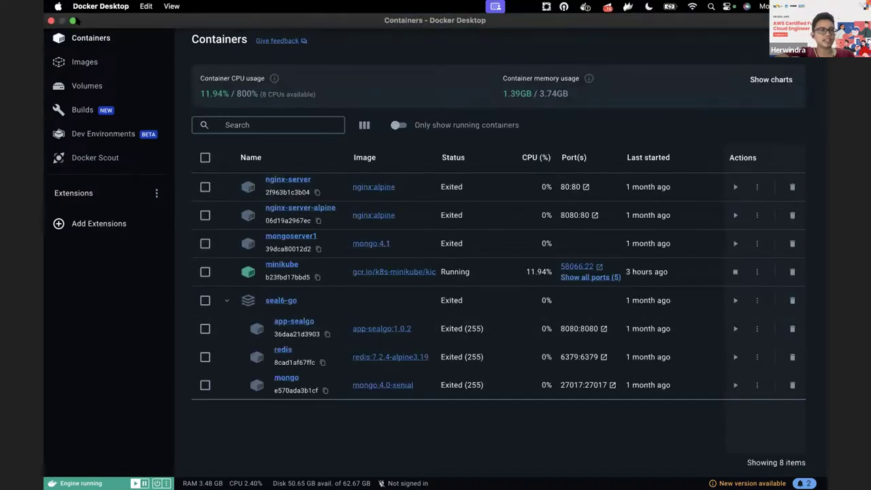
{"action": "left_click", "coordinate": [73, 20]}
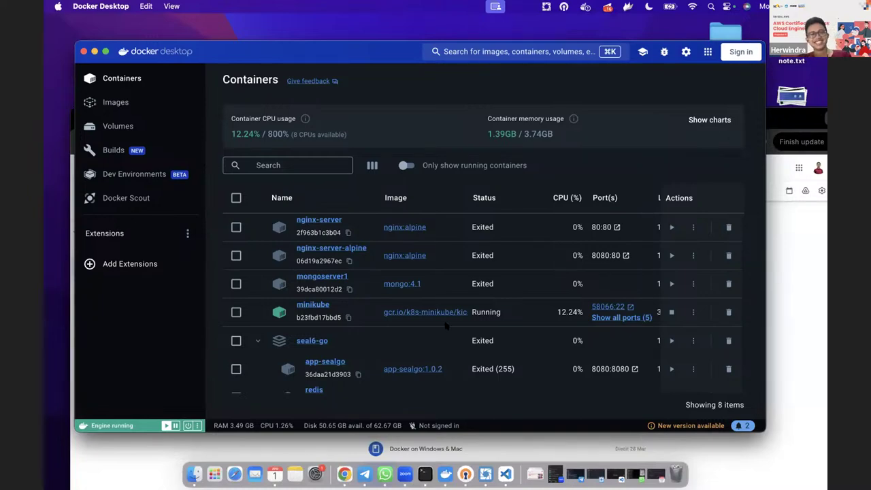
Switch to the Google Classroom window in Chrome, move it higher on the desktop and open a new browser tab.
{"action": "left_click", "coordinate": [262, 443]}
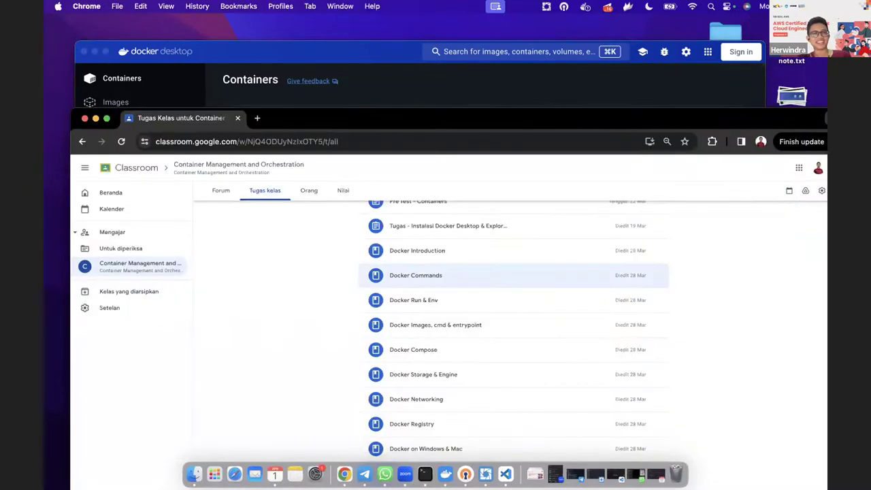
{"action": "left_click_drag", "start_coordinate": [256, 117], "coordinate": [235, 30]}
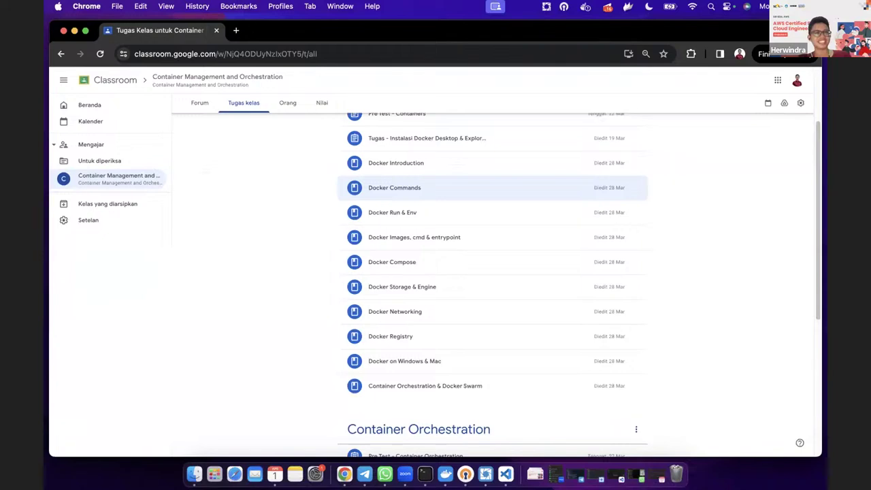
{"action": "left_click", "coordinate": [235, 30]}
On the Classroom page, expand the Docker Desktop installation assignment and open its Windows tutorial link.
{"action": "left_click", "coordinate": [176, 39]}
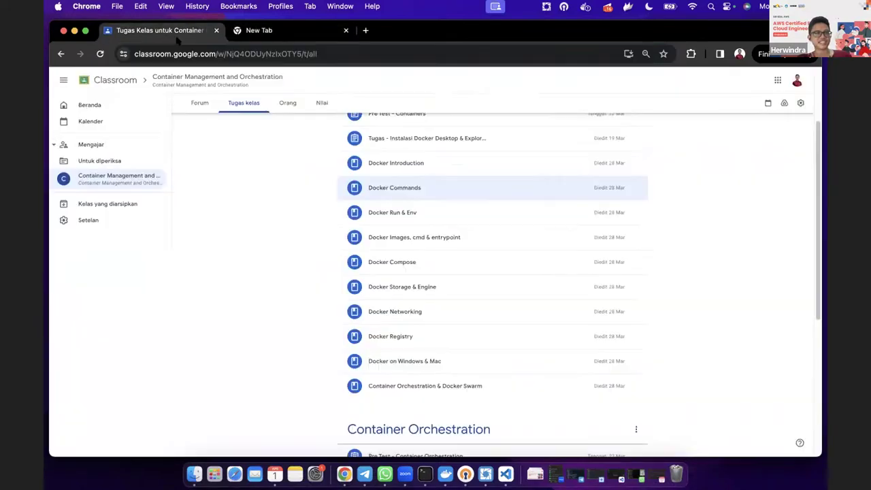
{"action": "scroll", "coordinate": [418, 224], "scroll_direction": "up", "scroll_amount": 3}
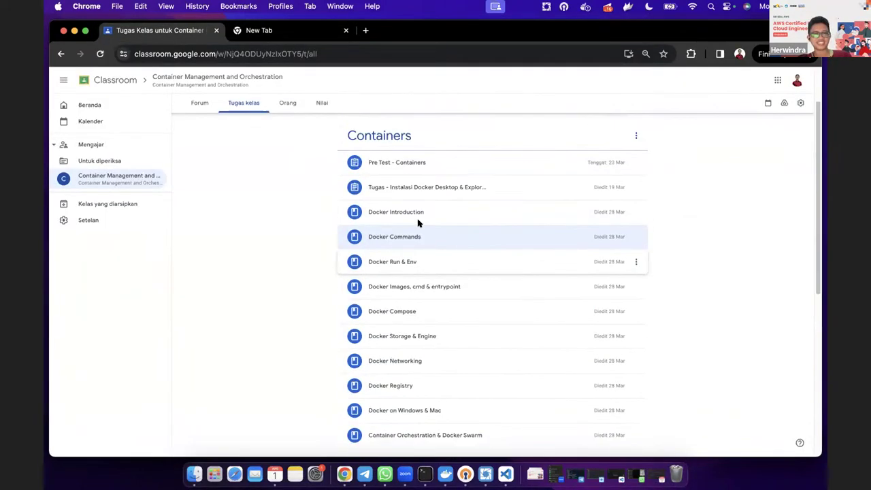
{"action": "left_click", "coordinate": [414, 242]}
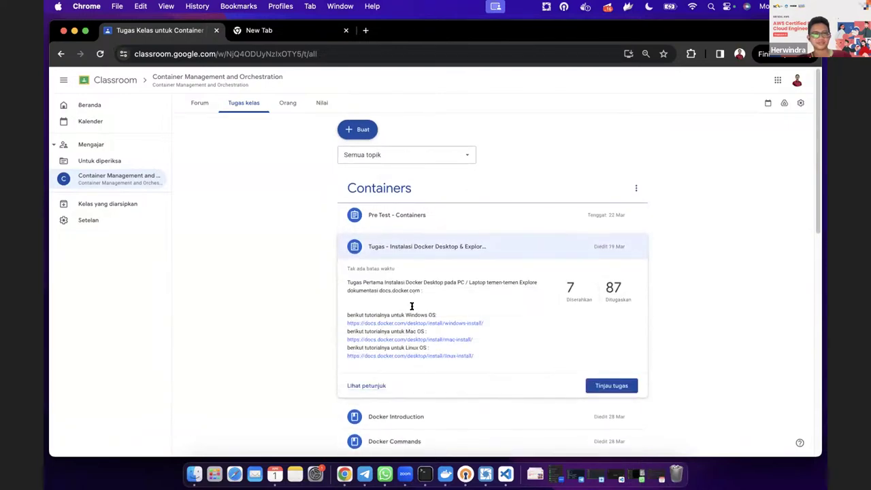
{"action": "left_click", "coordinate": [408, 322]}
Examine the WSL 2 system requirements, notes and startup instructions on the Install Docker Desktop on Windows page.
{"action": "scroll", "coordinate": [375, 250], "scroll_direction": "down", "scroll_amount": 1}
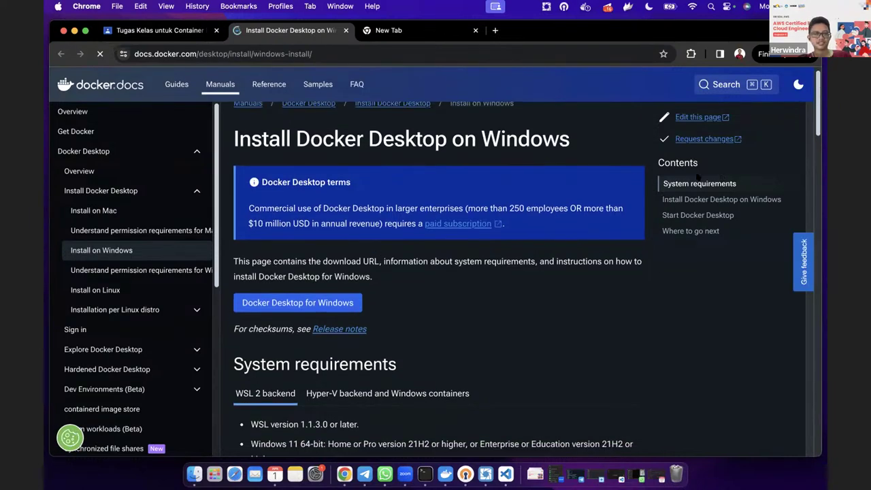
{"action": "scroll", "coordinate": [501, 234], "scroll_direction": "down", "scroll_amount": 10}
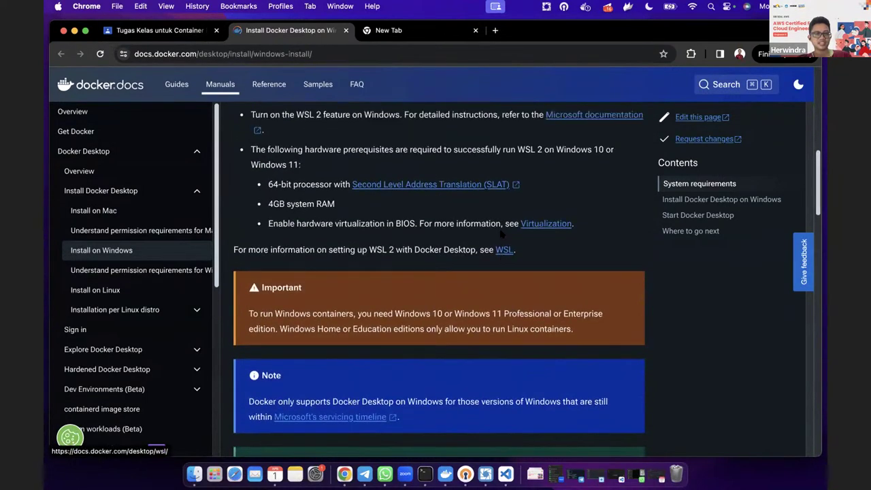
{"action": "scroll", "coordinate": [501, 234], "scroll_direction": "down", "scroll_amount": 12}
{"action": "scroll", "coordinate": [501, 234], "scroll_direction": "down", "scroll_amount": 12}
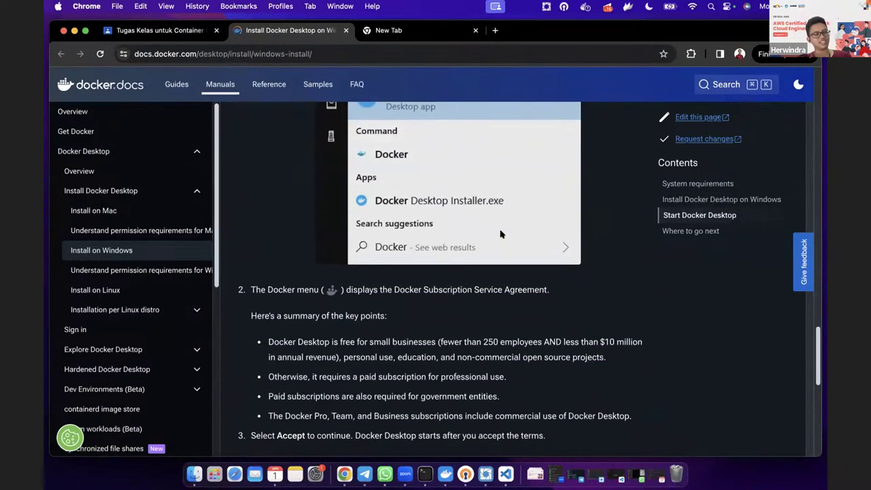
{"action": "scroll", "coordinate": [500, 234], "scroll_direction": "down", "scroll_amount": 8}
{"action": "scroll", "coordinate": [502, 234], "scroll_direction": "up", "scroll_amount": 10}
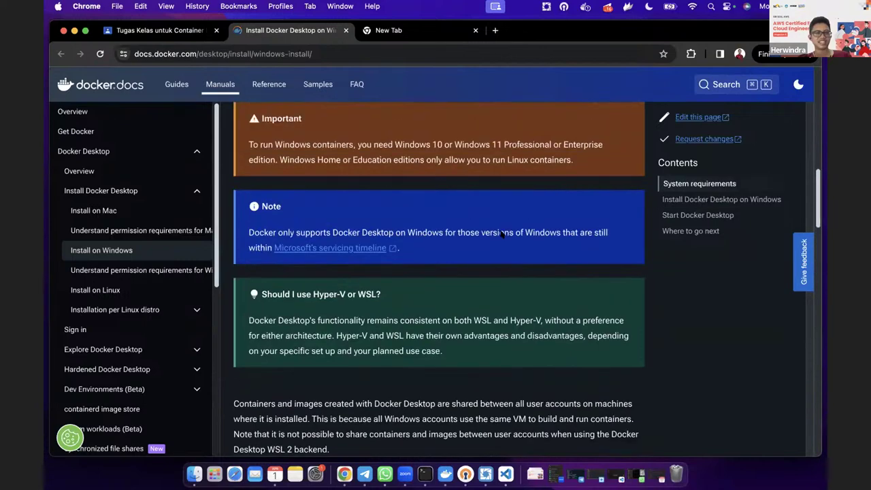
{"action": "scroll", "coordinate": [501, 234], "scroll_direction": "up", "scroll_amount": 5}
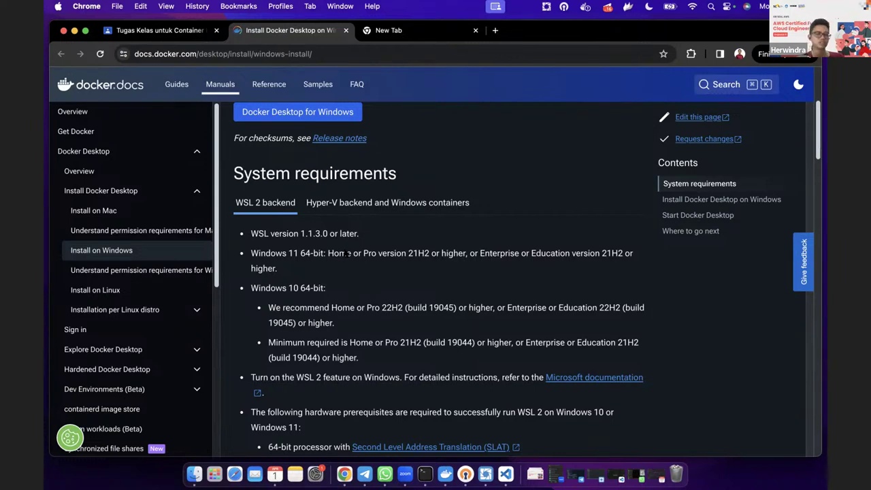
{"action": "scroll", "coordinate": [348, 254], "scroll_direction": "down", "scroll_amount": 3}
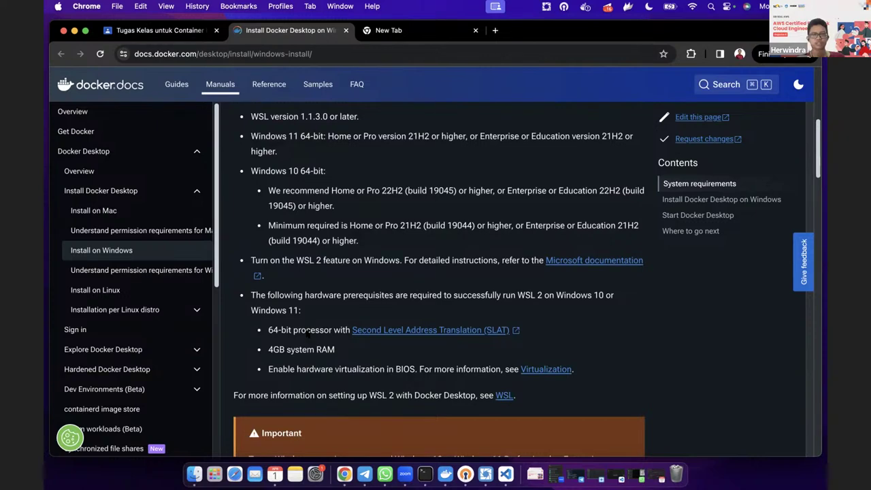
{"action": "scroll", "coordinate": [307, 360], "scroll_direction": "down", "scroll_amount": 1}
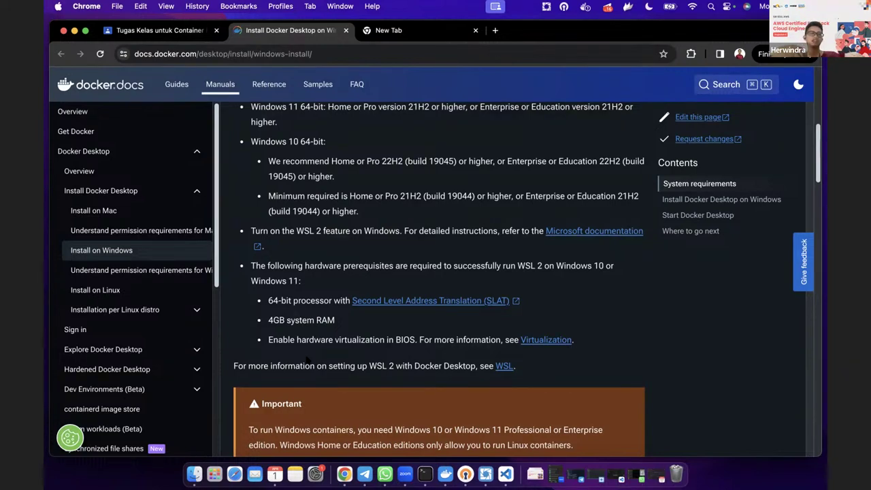
{"action": "scroll", "coordinate": [307, 360], "scroll_direction": "down", "scroll_amount": 5}
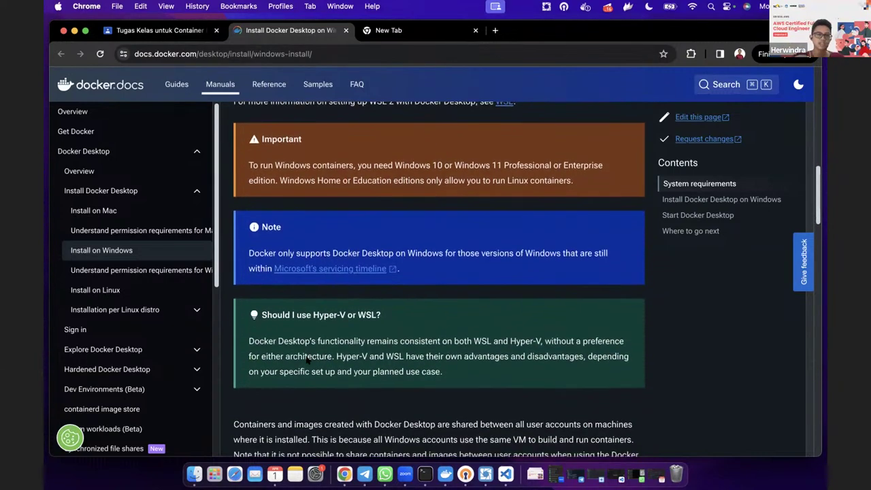
{"action": "scroll", "coordinate": [312, 341], "scroll_direction": "up", "scroll_amount": 4}
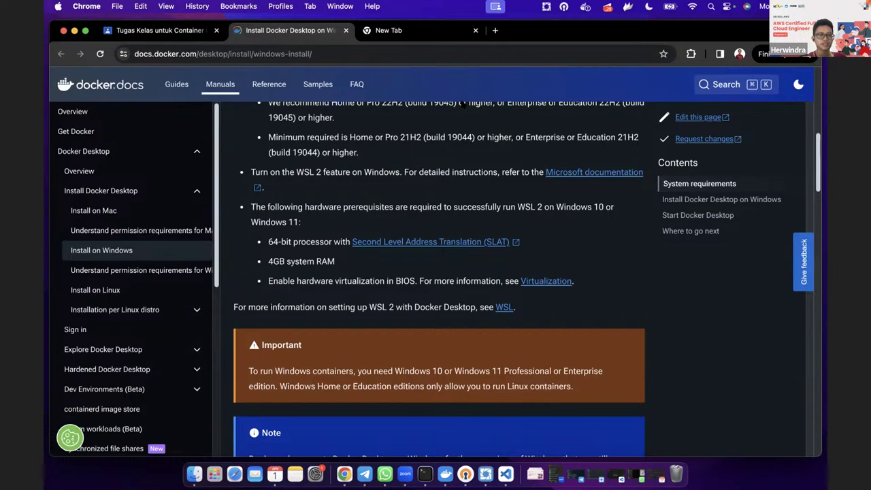
{"action": "scroll", "coordinate": [301, 172], "scroll_direction": "up", "scroll_amount": 5}
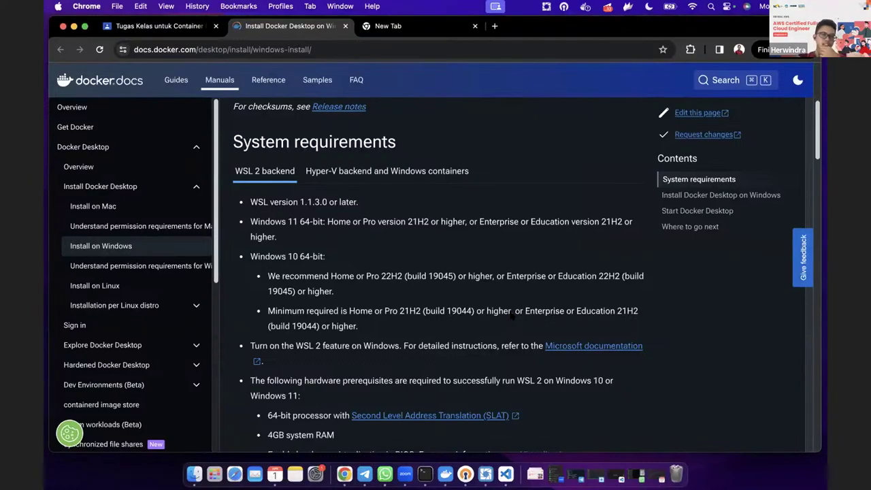
Return to the Classroom page, collapse the installation assignment, and briefly expand and collapse the Docker Introduction and Docker Commands materials.
{"action": "left_click", "coordinate": [190, 29]}
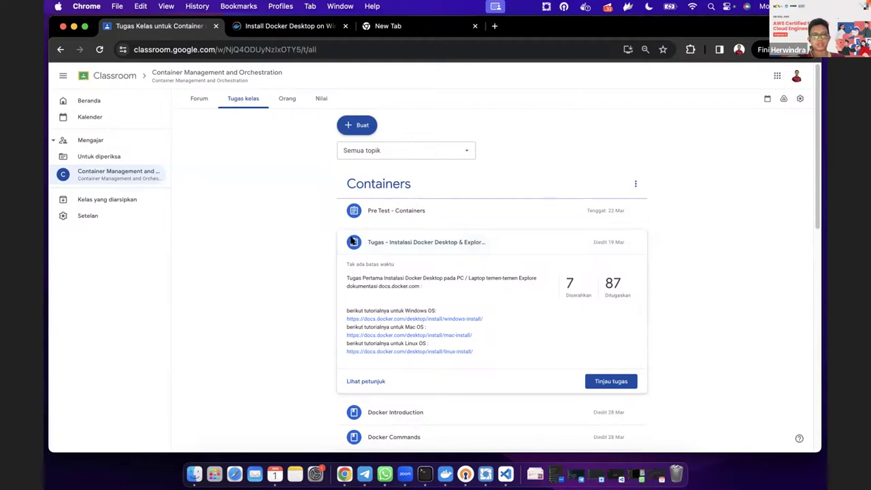
{"action": "left_click", "coordinate": [418, 241]}
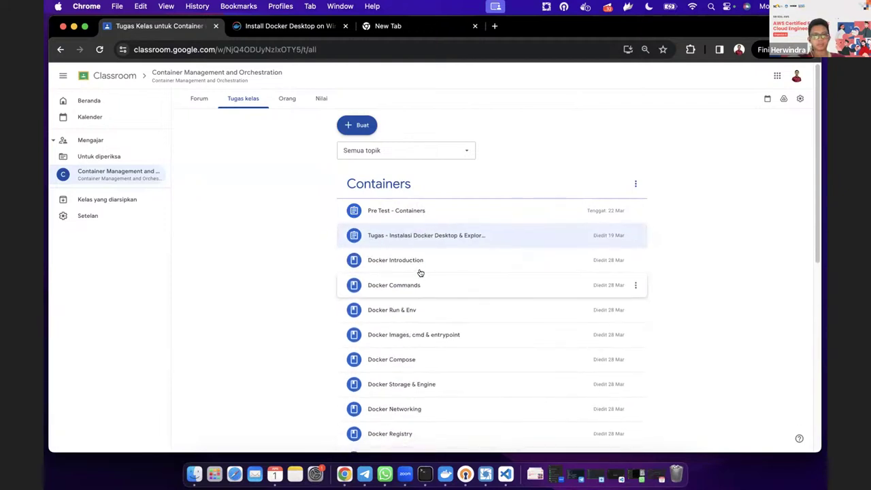
{"action": "left_click", "coordinate": [420, 263]}
{"action": "left_click", "coordinate": [420, 263]}
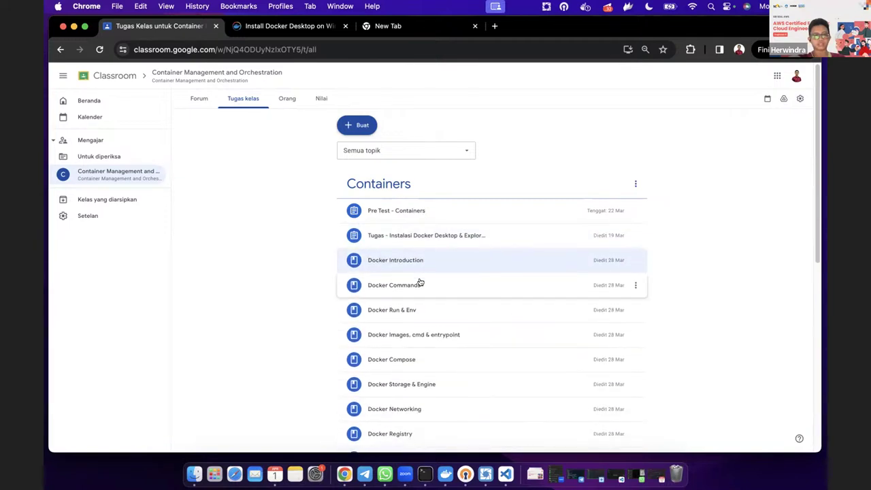
{"action": "left_click", "coordinate": [420, 282]}
{"action": "left_click", "coordinate": [418, 282]}
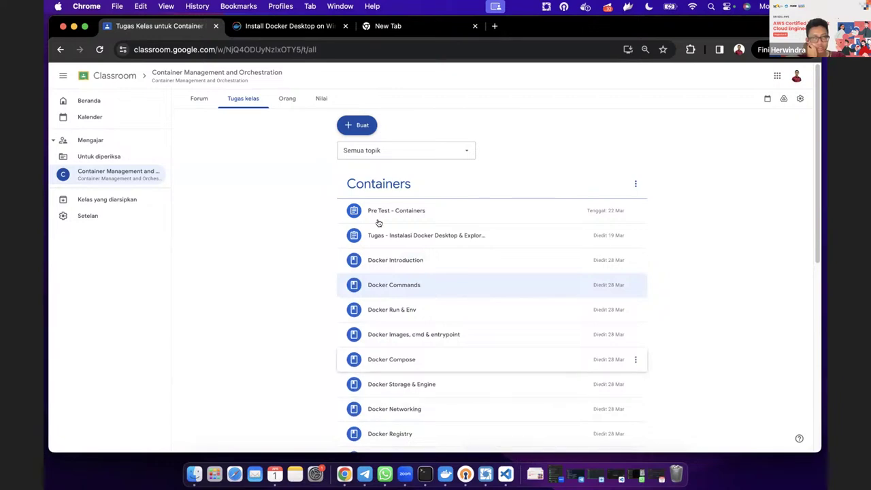
Move the Classroom browser window slightly lower on the desktop and bring up Chrome's application options.
{"action": "mouse_move", "coordinate": [612, 26]}
{"action": "left_mouse_down"}
{"action": "mouse_move", "coordinate": [612, 270]}
{"action": "mouse_move", "coordinate": [611, 37]}
{"action": "left_mouse_up"}
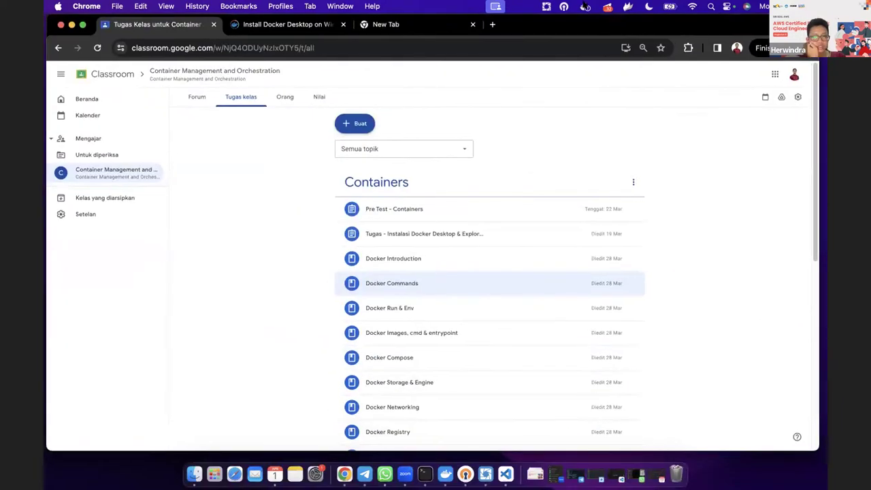
{"action": "right_click", "coordinate": [344, 474]}
{"action": "left_click", "coordinate": [371, 299]}
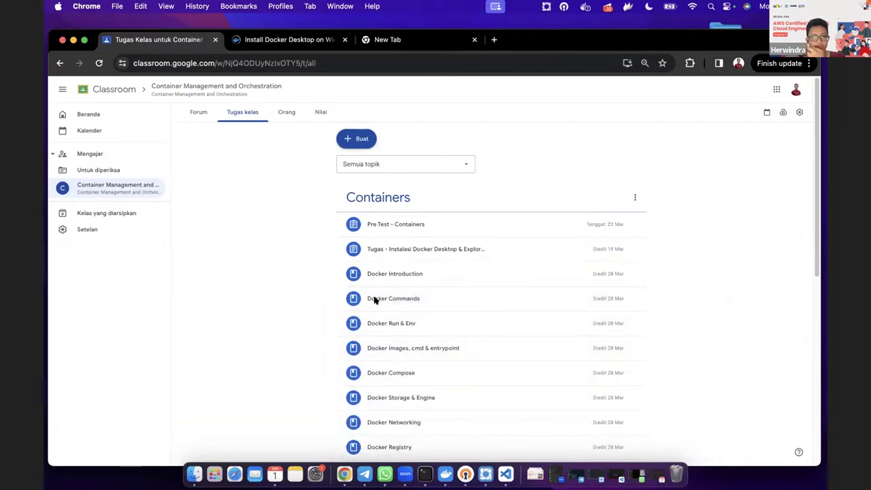